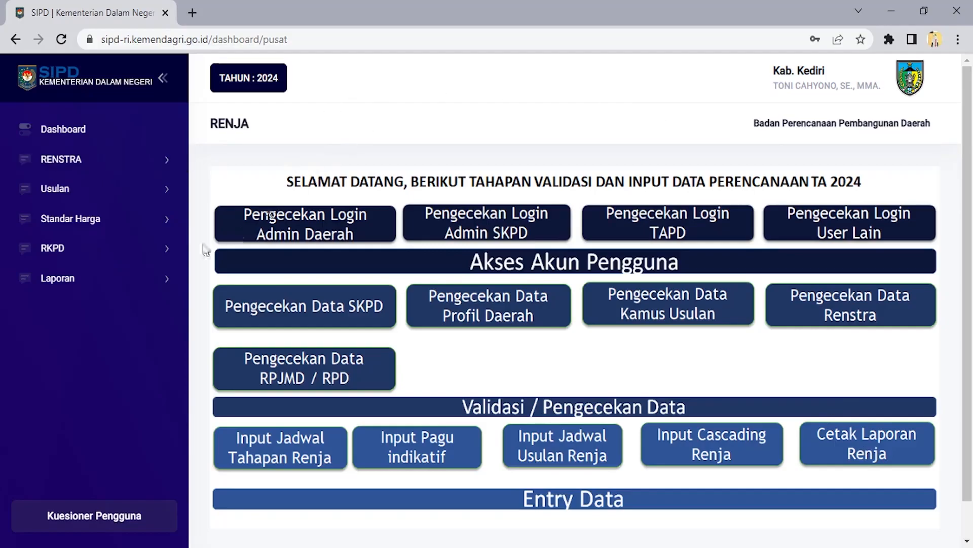
# Open the RENJA page under RKPD and start adding a new Kegiatan.
pyautogui.click(122, 257)
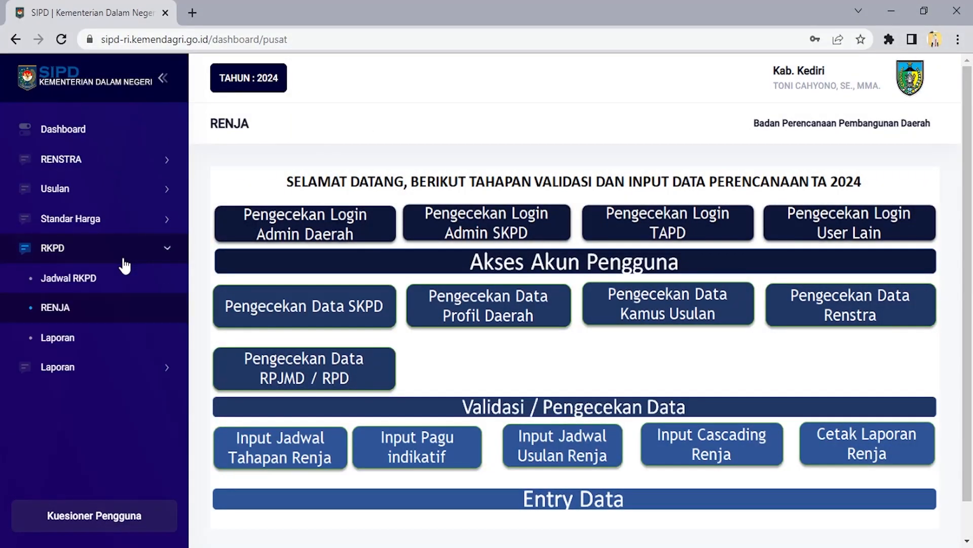
pyautogui.click(67, 313)
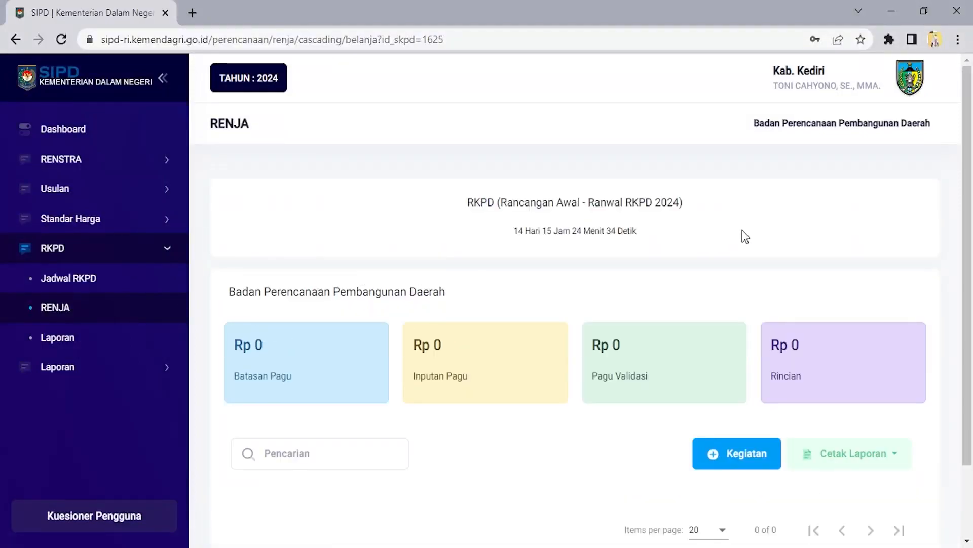
pyautogui.scroll(-2, 872, 291)
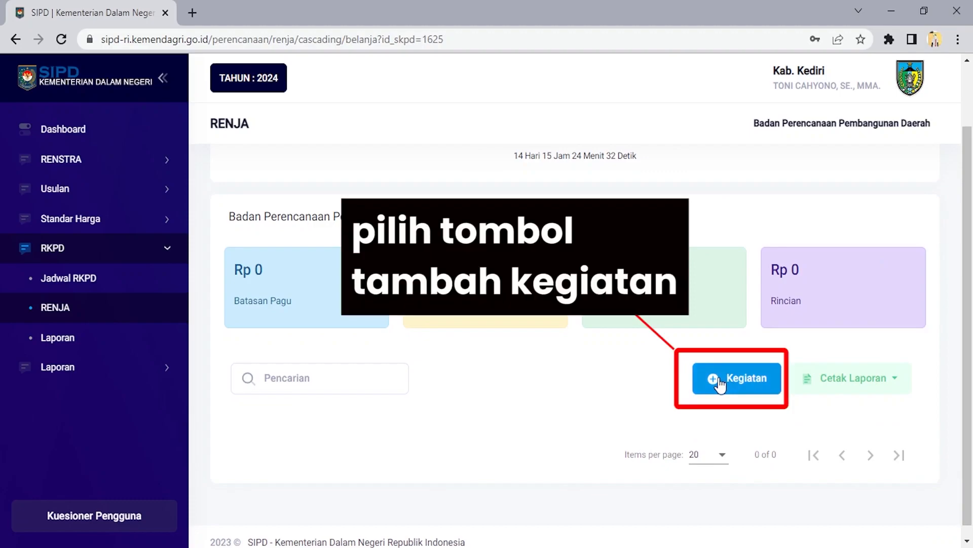
pyautogui.click(758, 383)
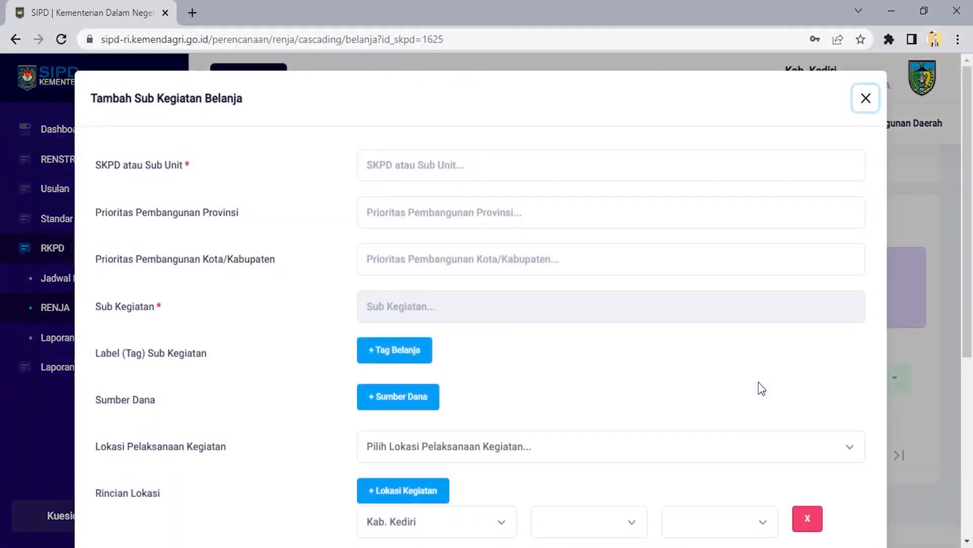
# Set the SKPD to Badan Perencanaan Pembangunan Daerah, with provincial priority PP4 and regency priority PP1 : PEMBANGUNAN SUMBER DAYA MANUSIA.
pyautogui.click(456, 168)
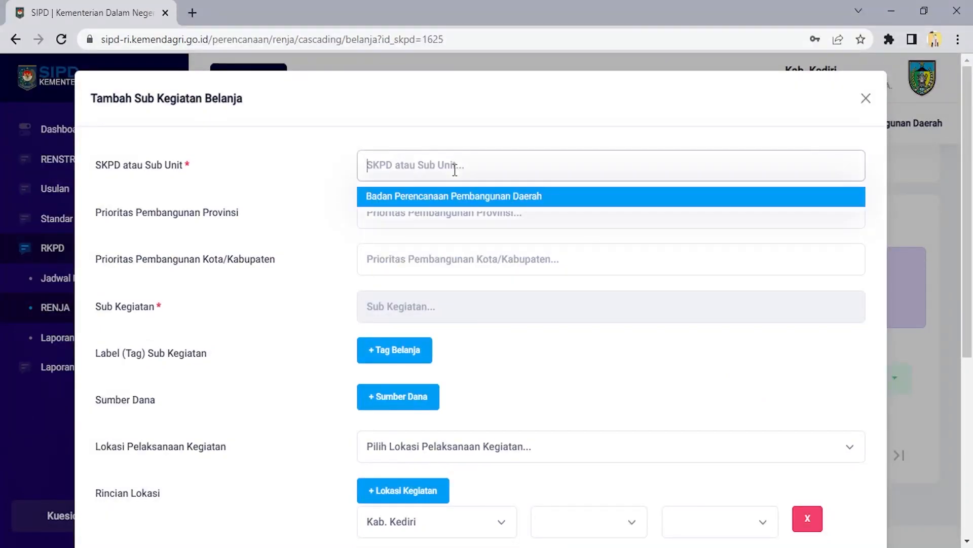
pyautogui.click(434, 198)
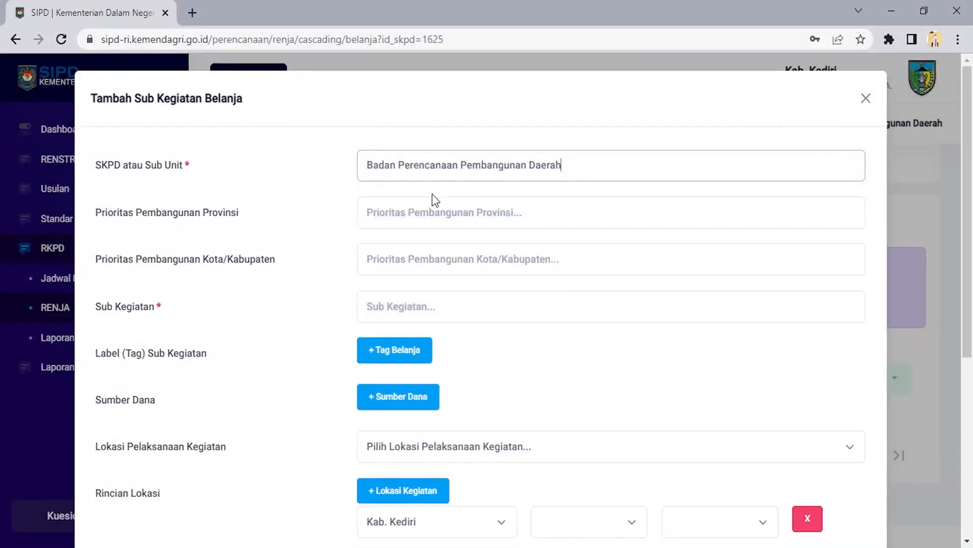
pyautogui.click(424, 214)
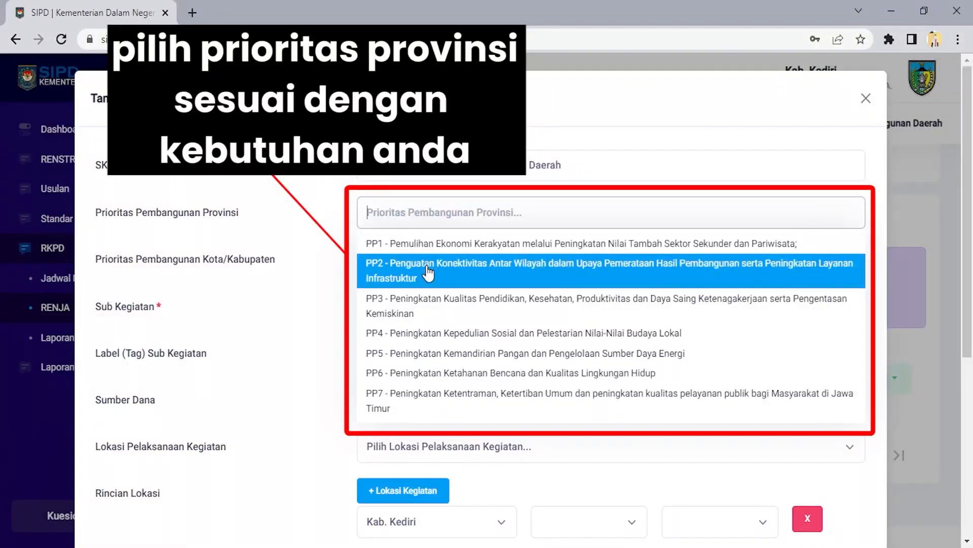
pyautogui.click(440, 333)
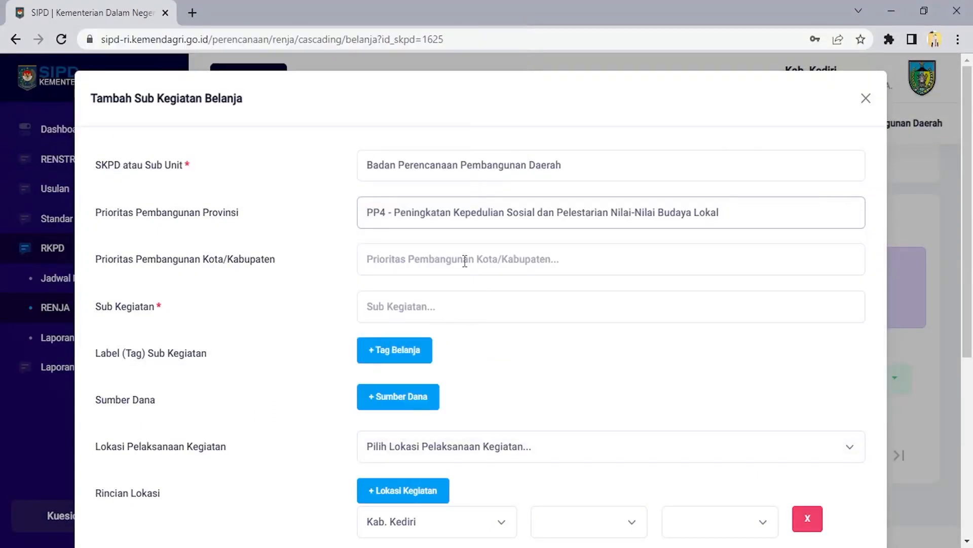
pyautogui.click(464, 261)
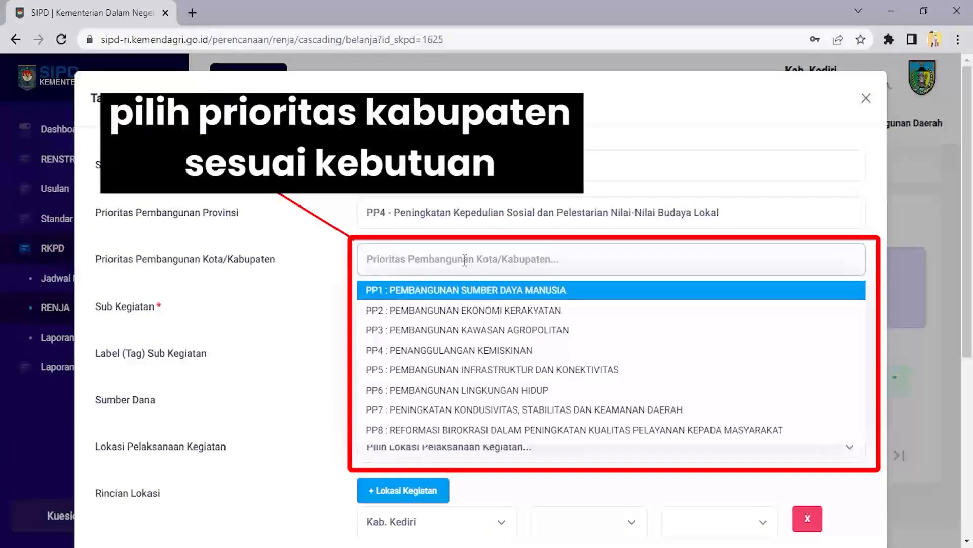
pyautogui.click(464, 289)
# Search the Sub Kegiatan options for "musrenbang" and choose 5.01.02.2.01.05 Pelaksanaan Musrenbang Kabupaten/Kota.
pyautogui.click(436, 307)
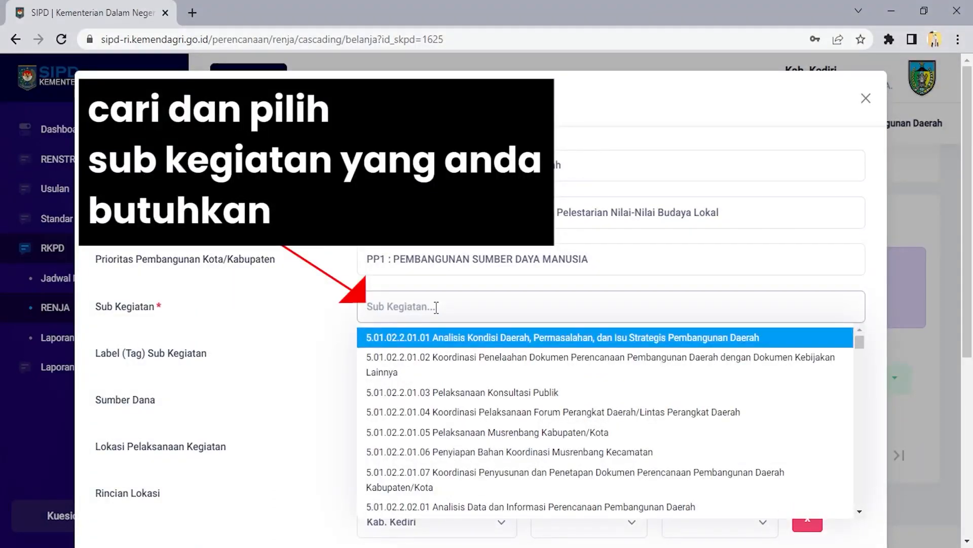
pyautogui.write('musrenba')
pyautogui.press('BackSpace')
pyautogui.write('bang')
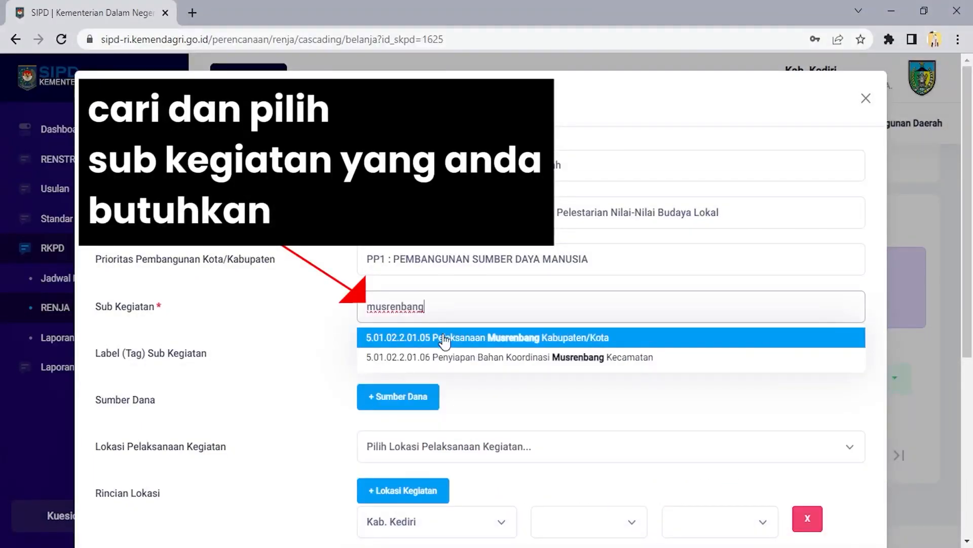
pyautogui.click(444, 338)
# Add a Sumber Dana entry and choose 1.2.01.01.02 Dana Transfer Umum-Dana Alokasi Umum as the funding source.
pyautogui.scroll(-2, 446, 340)
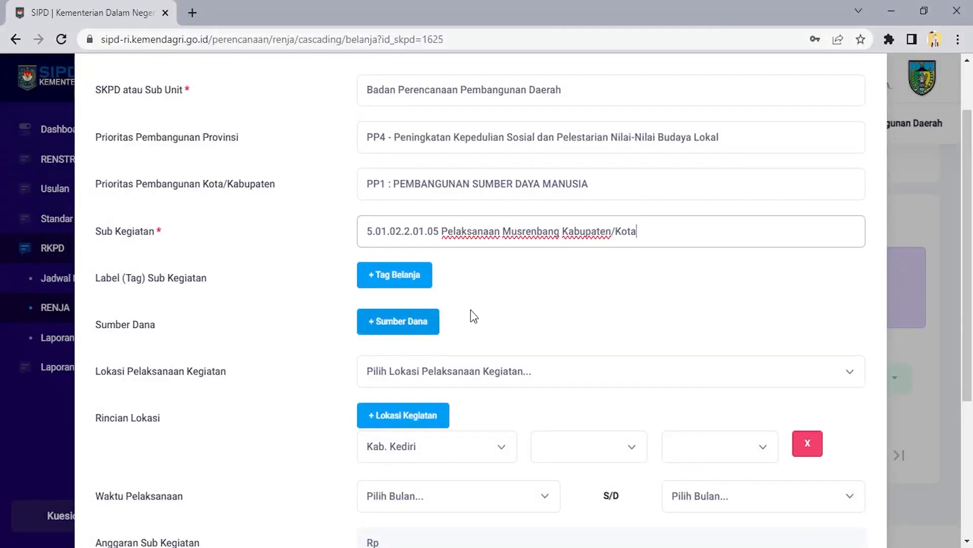
pyautogui.scroll(-3, 450, 326)
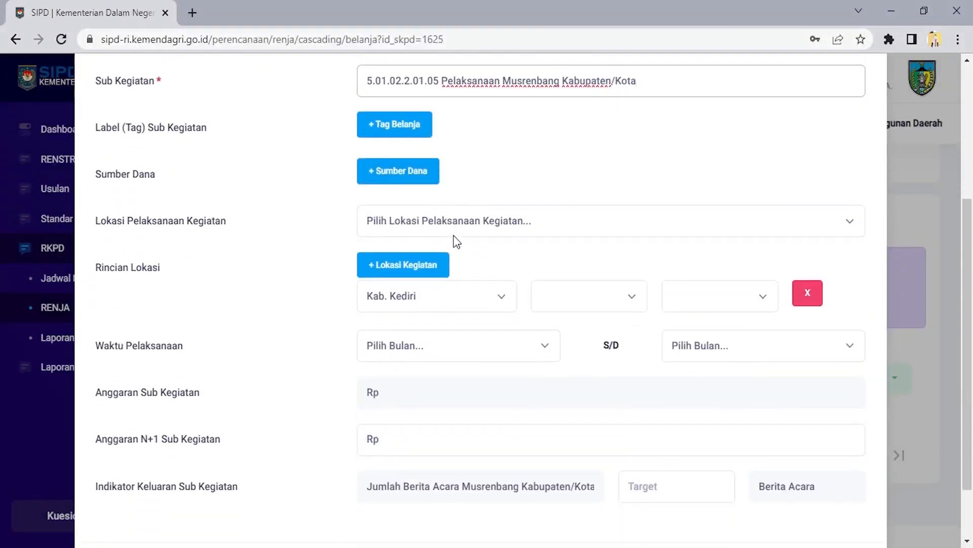
pyautogui.click(389, 180)
pyautogui.click(526, 189)
pyautogui.write('dana ')
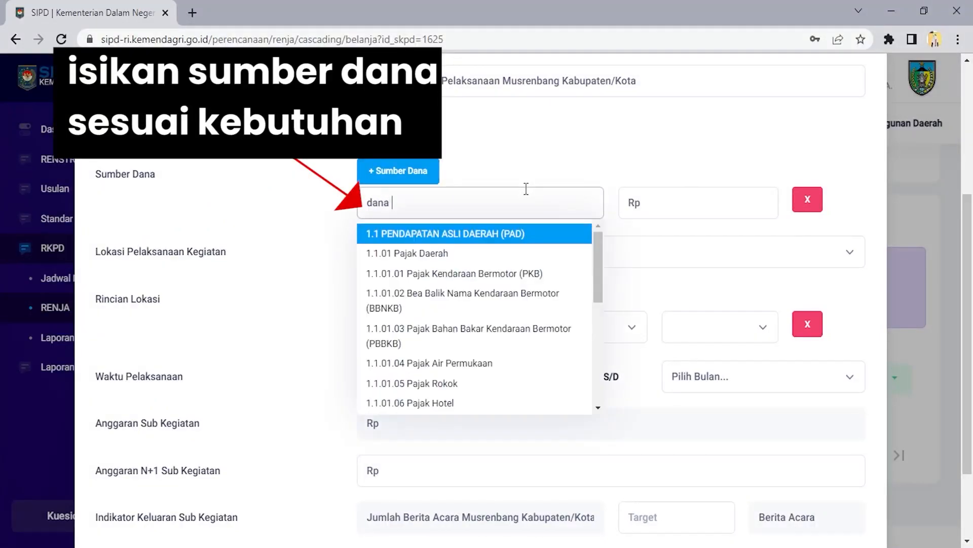
pyautogui.write('alokasi umum')
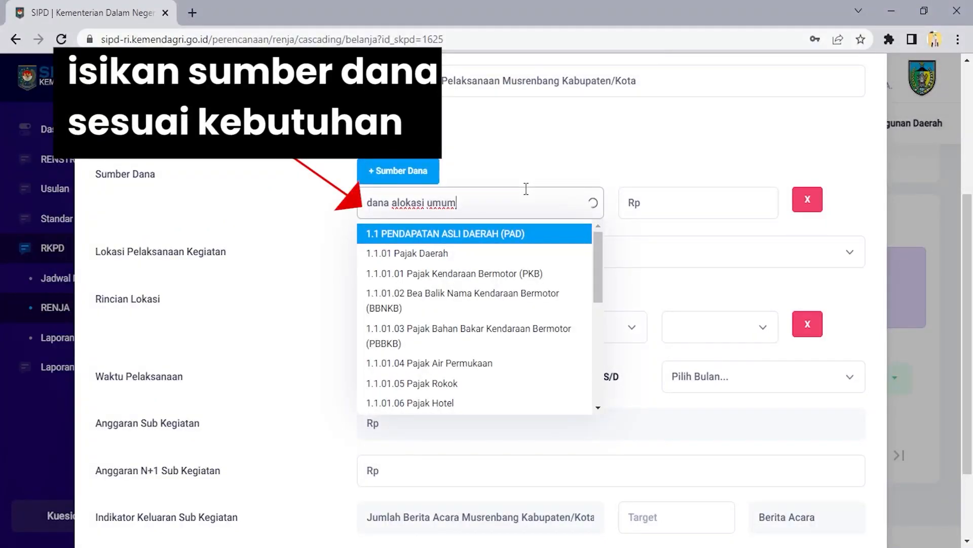
pyautogui.click(463, 243)
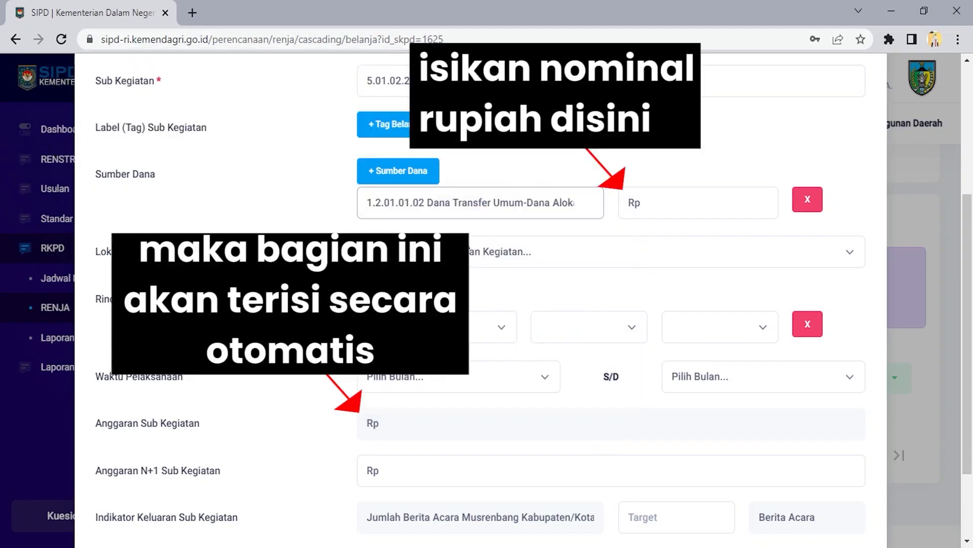
# Set the funding source's amount to Rp 500,000,000.
pyautogui.click(680, 207)
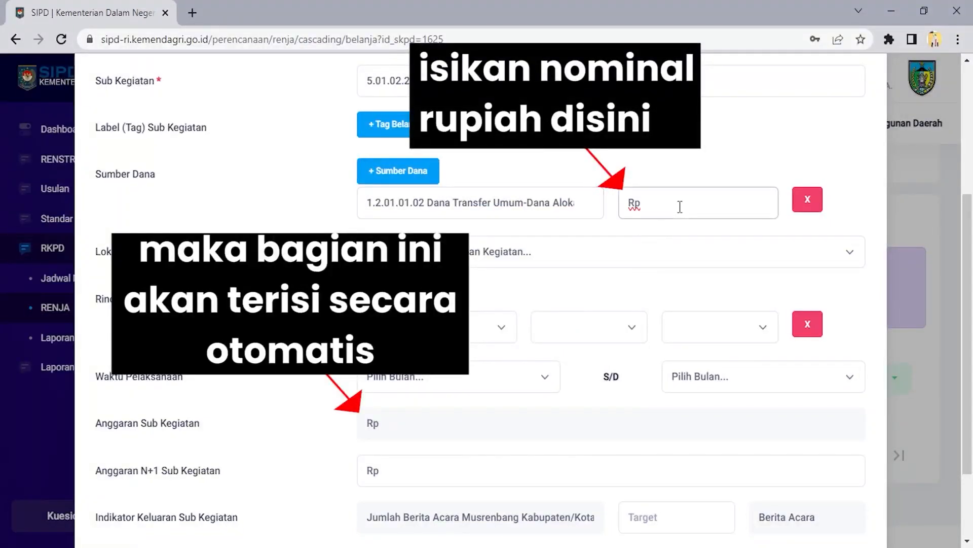
pyautogui.write('100')
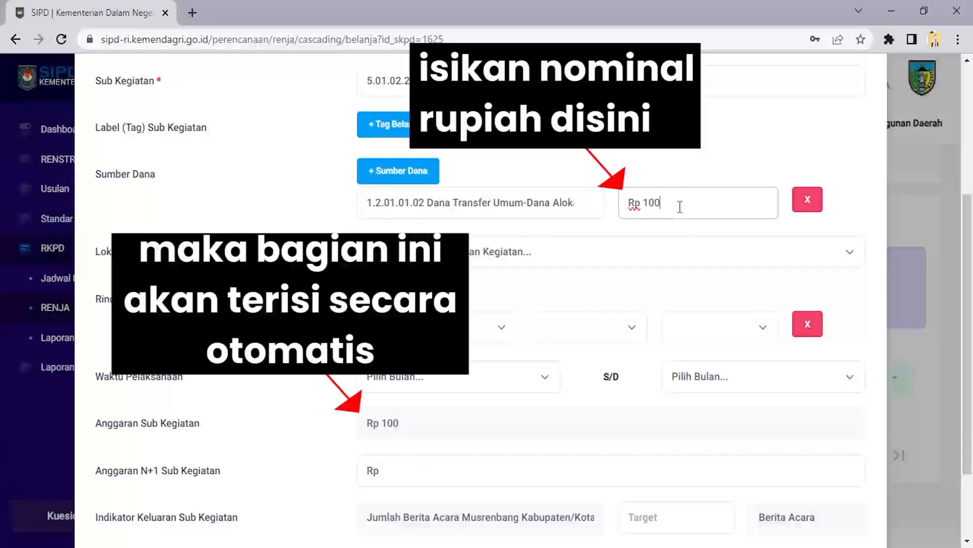
pyautogui.write(',000,00')
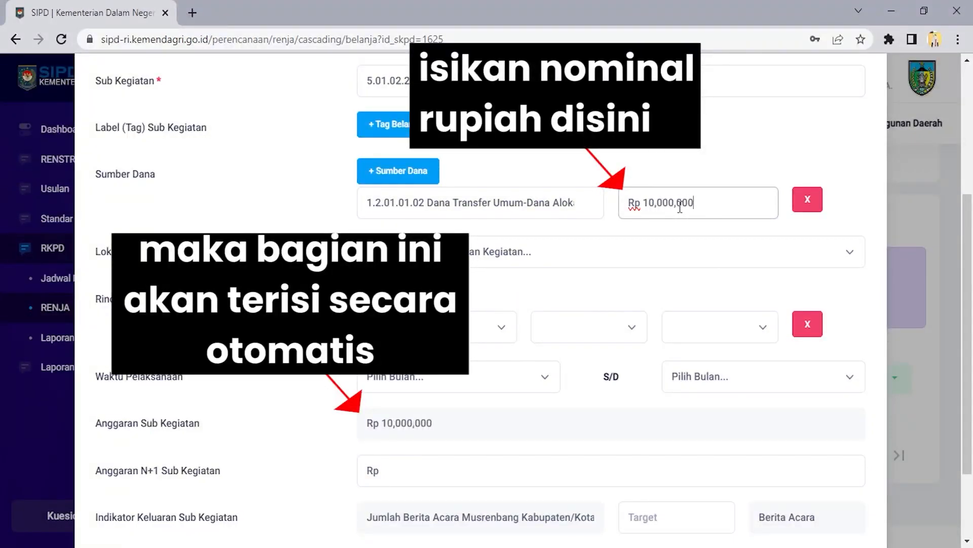
pyautogui.write('0')
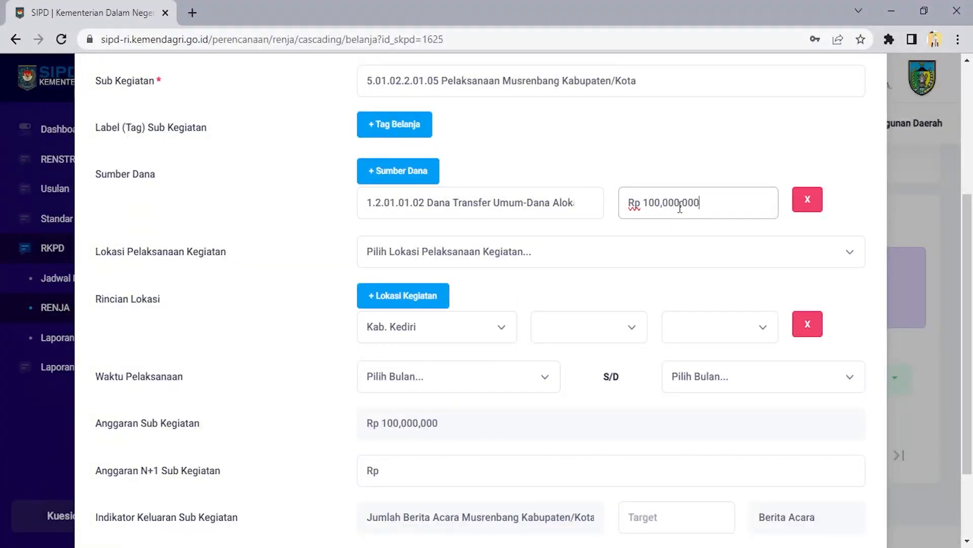
pyautogui.press('BackSpace')
pyautogui.write('5')
# Choose Kab. Kediri as the Lokasi Pelaksanaan Kegiatan and as the regency in Rincian Lokasi.
pyautogui.click(522, 258)
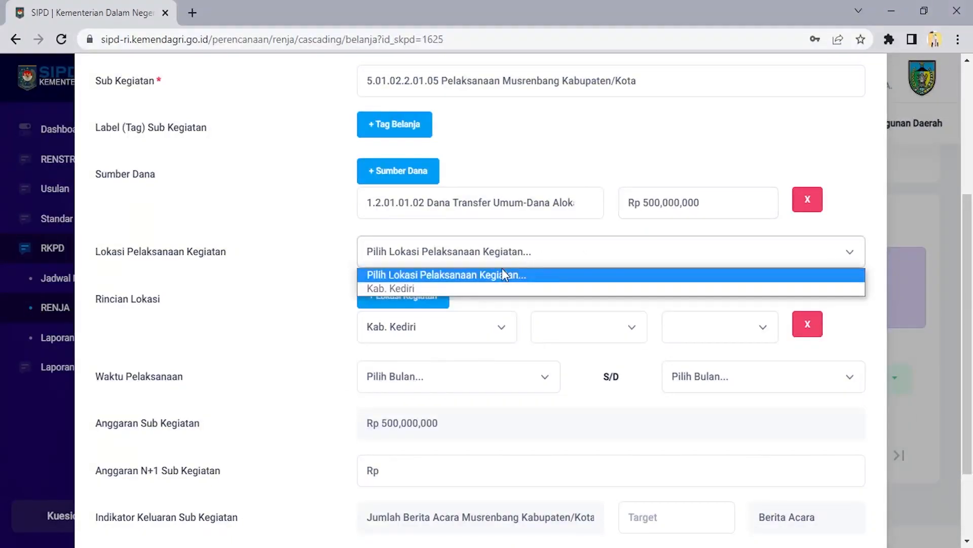
pyautogui.click(478, 285)
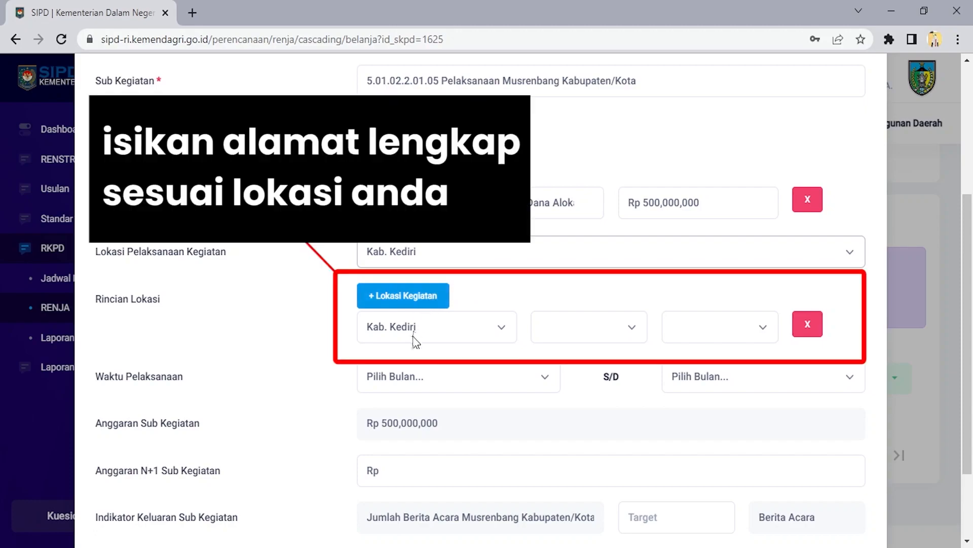
pyautogui.click(412, 335)
pyautogui.click(407, 365)
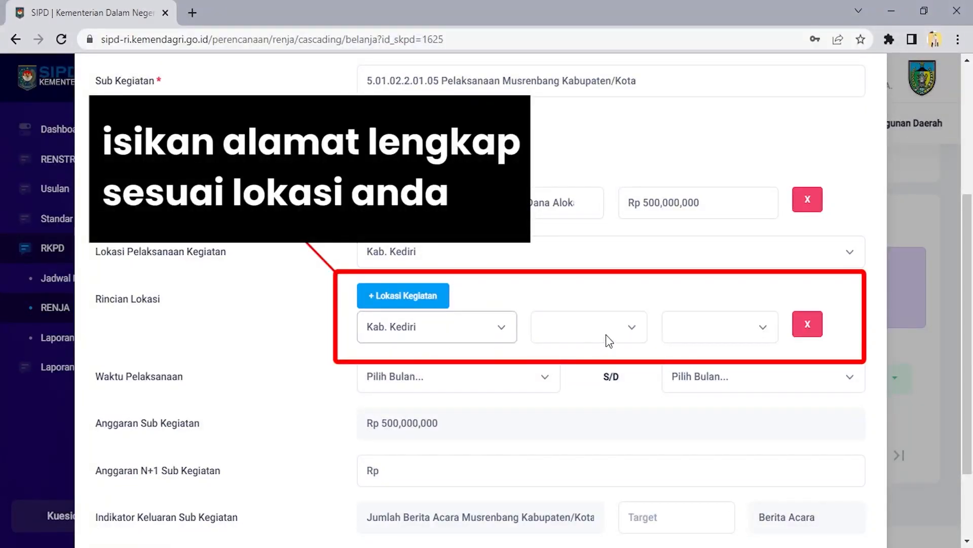
# Complete Rincian Lokasi with Ngasem as the kecamatan and Ngasem as the kelurahan/desa.
pyautogui.click(557, 330)
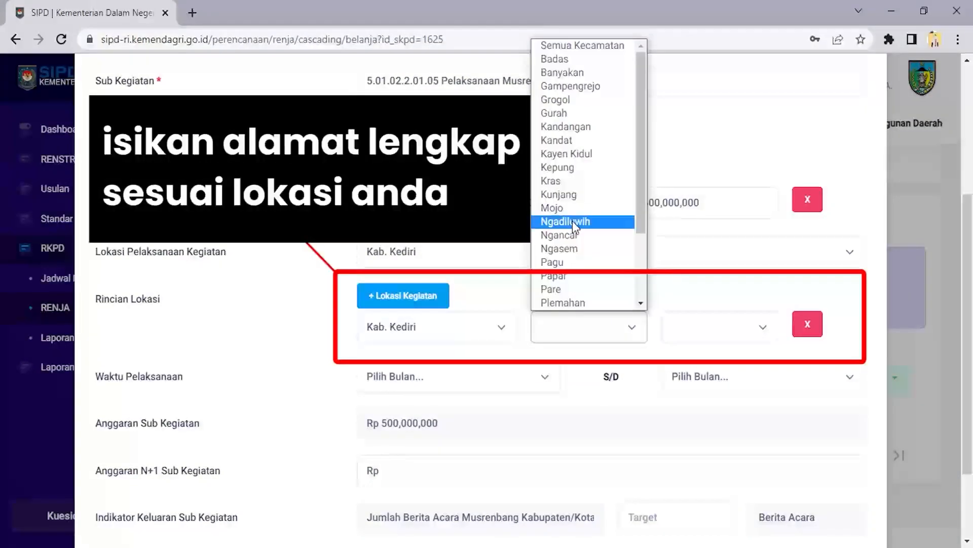
pyautogui.press('Down')
pyautogui.press('Down')
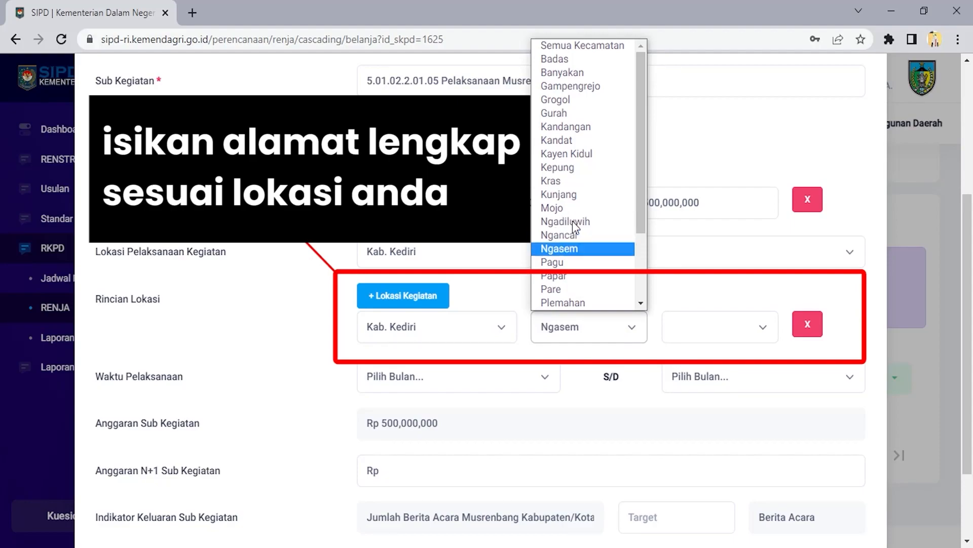
pyautogui.click(573, 248)
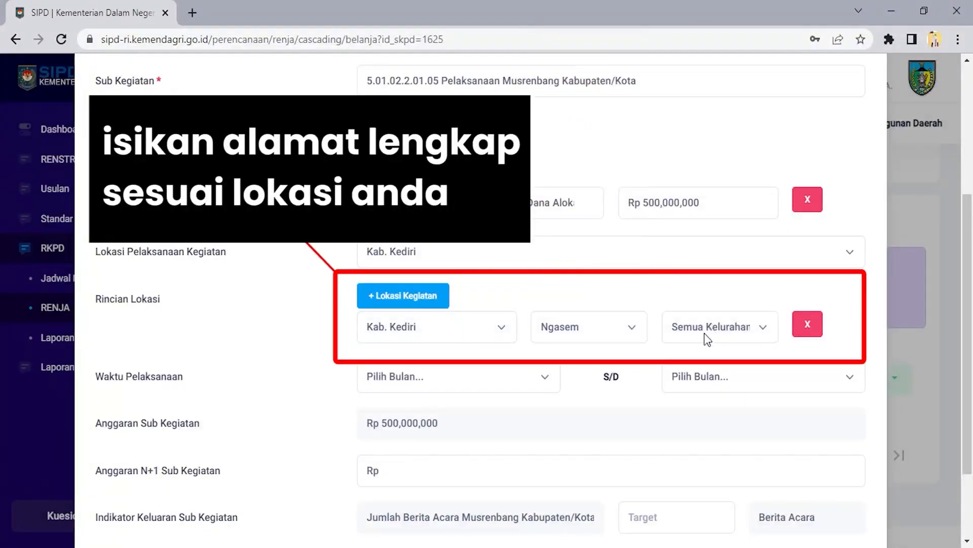
pyautogui.click(586, 323)
pyautogui.click(562, 232)
pyautogui.click(583, 320)
pyautogui.click(578, 249)
pyautogui.click(756, 333)
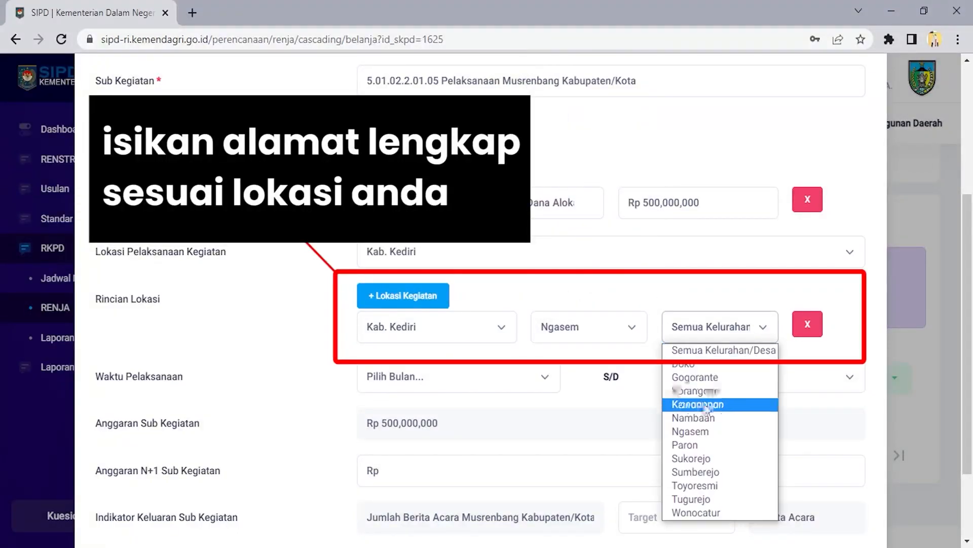
pyautogui.click(691, 431)
# Set the Waktu Pelaksanaan range from Januari to Desember.
pyautogui.click(496, 386)
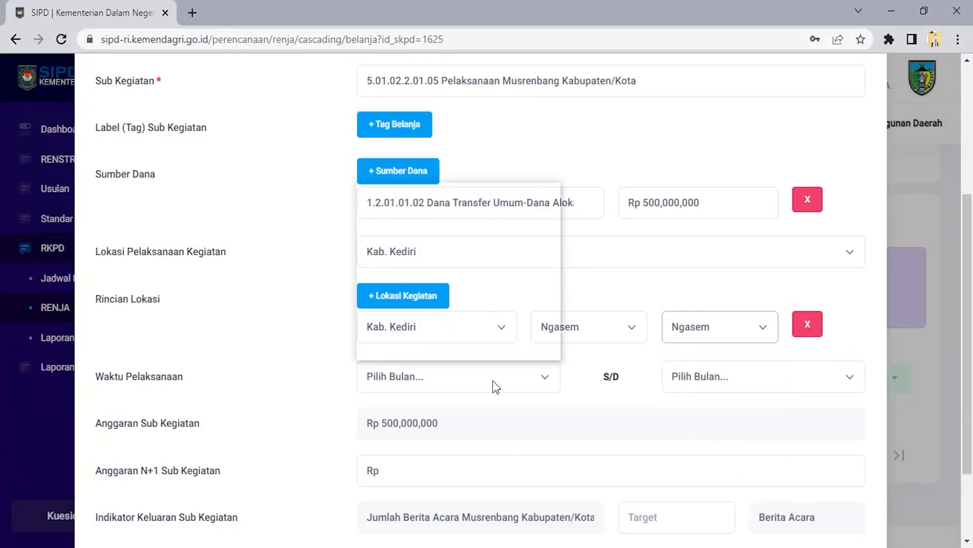
pyautogui.click(386, 204)
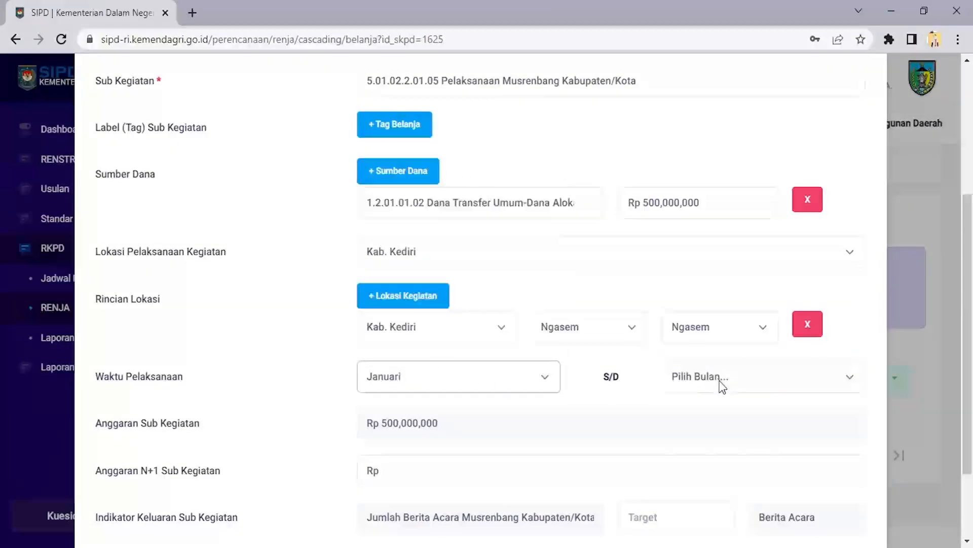
pyautogui.click(722, 380)
pyautogui.click(695, 352)
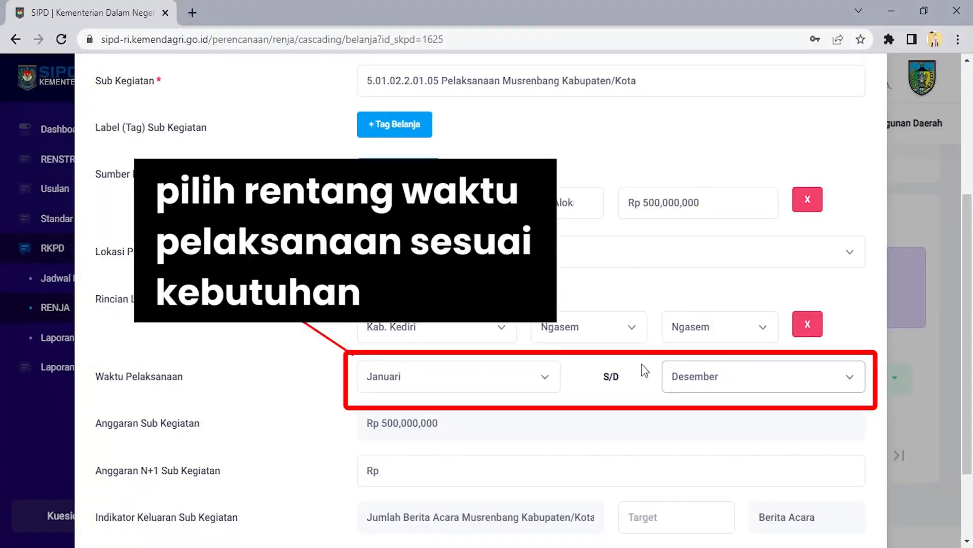
# Set Anggaran N+1 Sub Kegiatan to Rp 550,000,000.
pyautogui.scroll(-2, 480, 402)
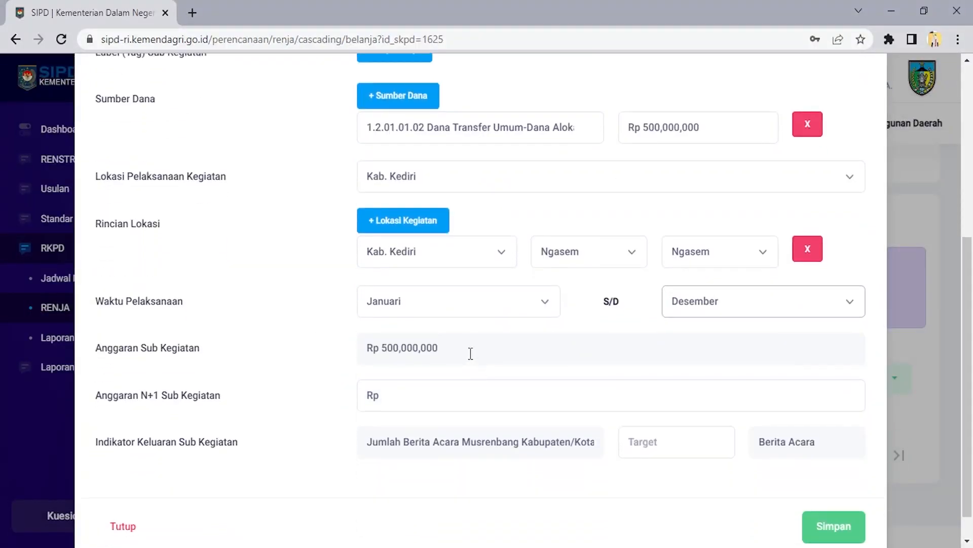
pyautogui.click(421, 398)
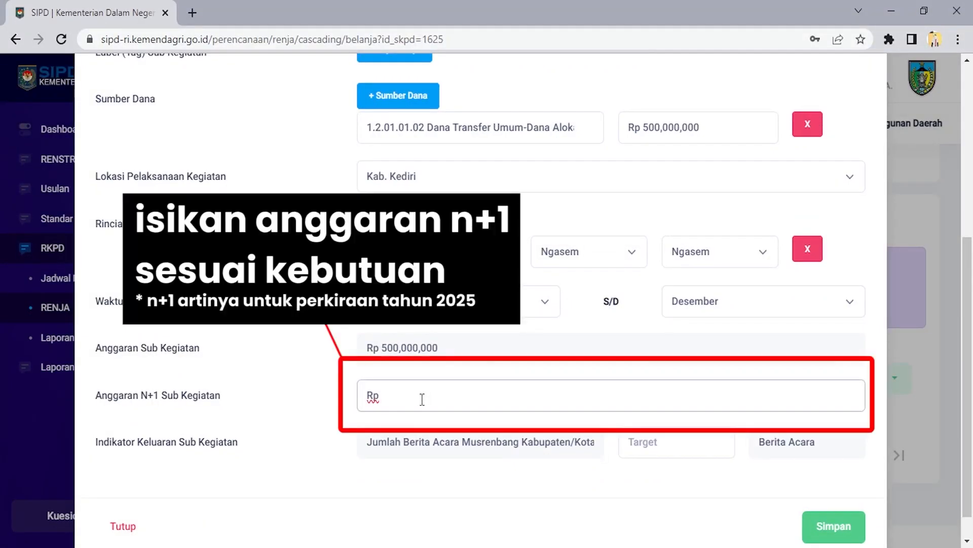
pyautogui.write('550,000,000')
# Enter a target of 10 Berita Acara for the Indikator Keluaran Sub Kegiatan and save the sub kegiatan.
pyautogui.scroll(-1, 453, 417)
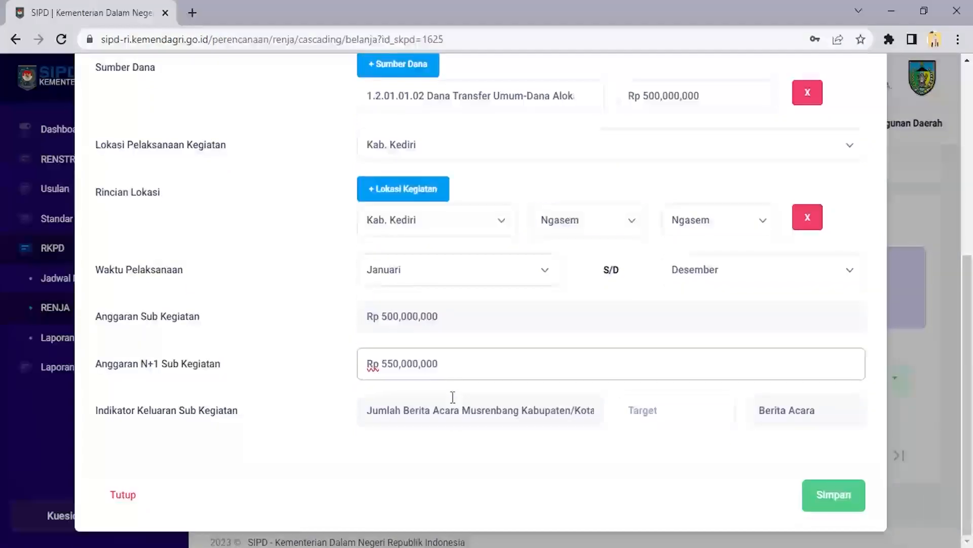
pyautogui.click(663, 414)
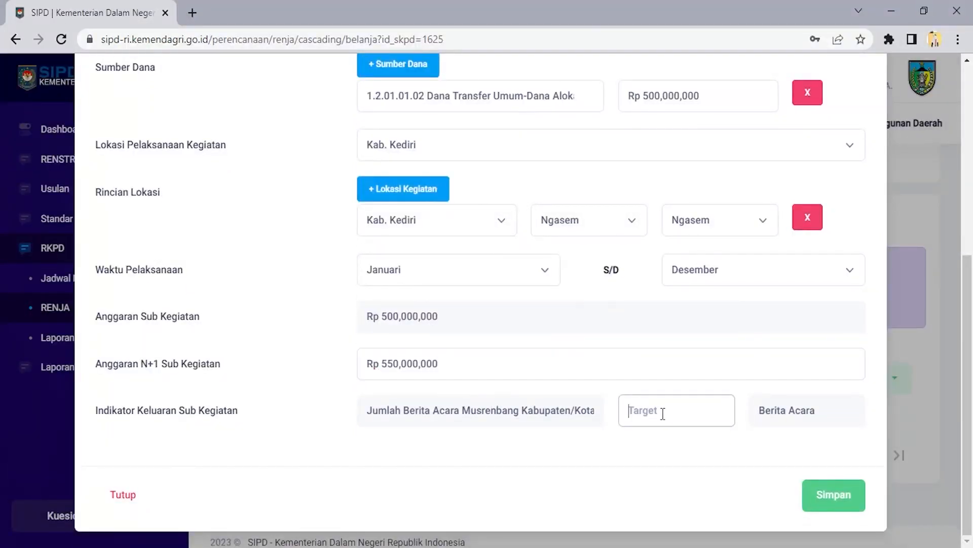
pyautogui.moveTo(369, 409); pyautogui.dragTo(598, 411)
pyautogui.click(657, 413)
pyautogui.write('10')
pyautogui.click(821, 496)
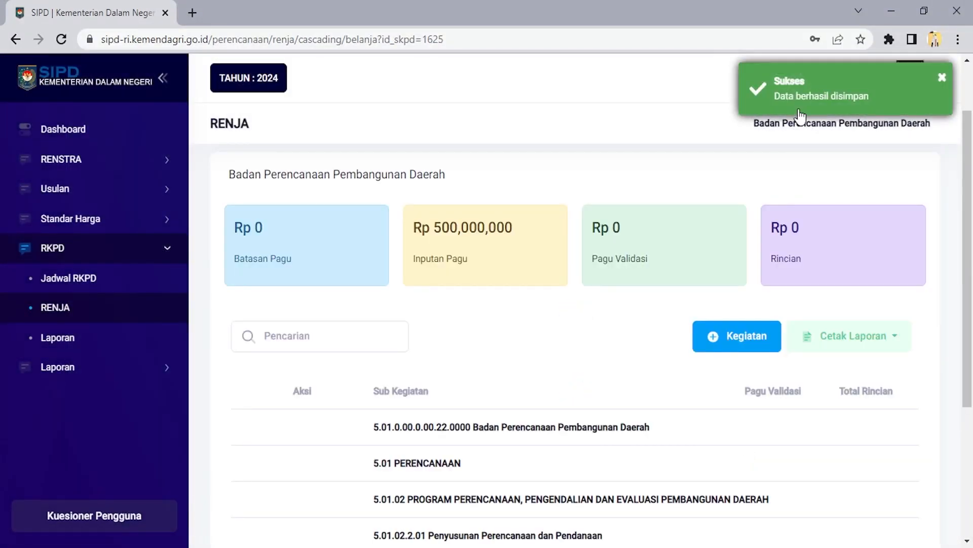
# Open the RKPD RENJA list and bring up Ubah Kegiatan Belanja for sub kegiatan 5.01.02.2.01.05 Pelaksanaan Musrenbang Kabupaten/Kota.
pyautogui.scroll(-3, 623, 303)
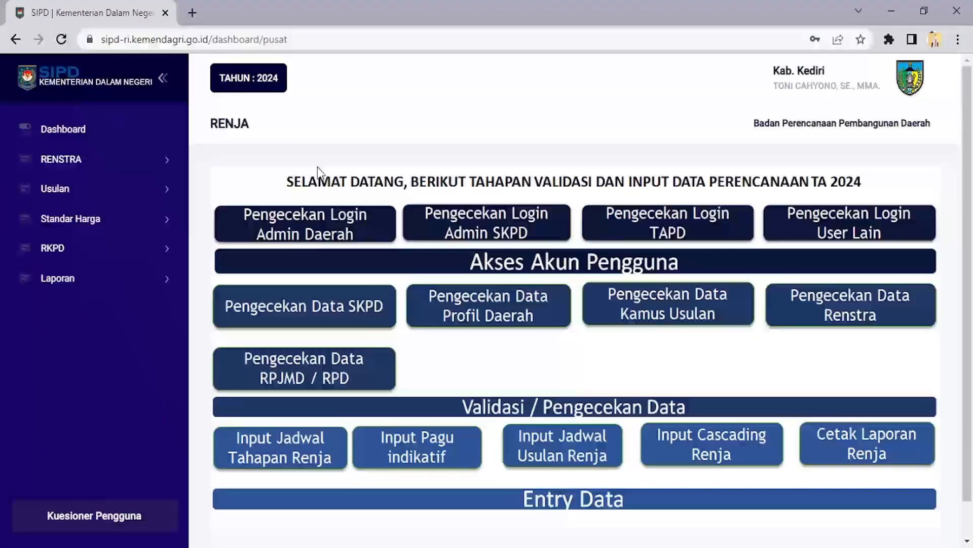
pyautogui.click(124, 260)
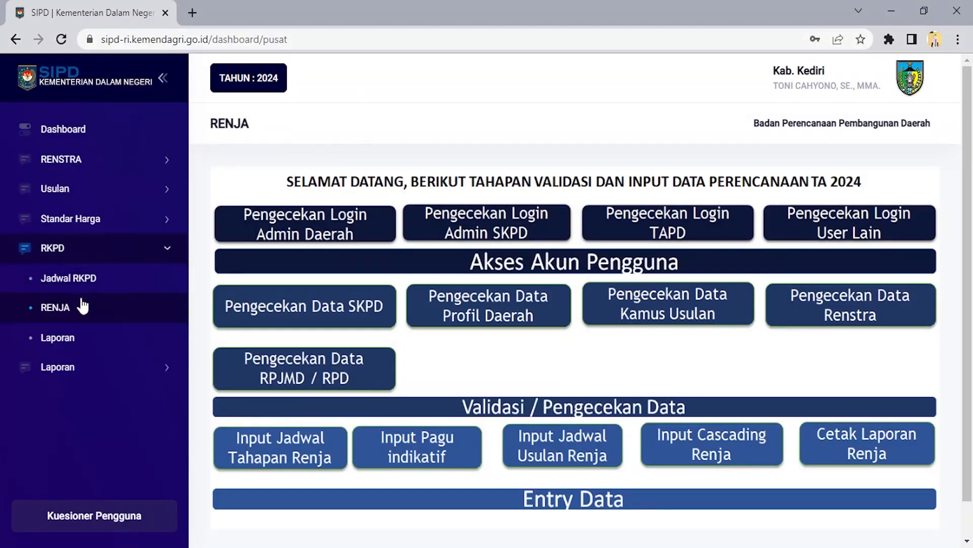
pyautogui.click(67, 311)
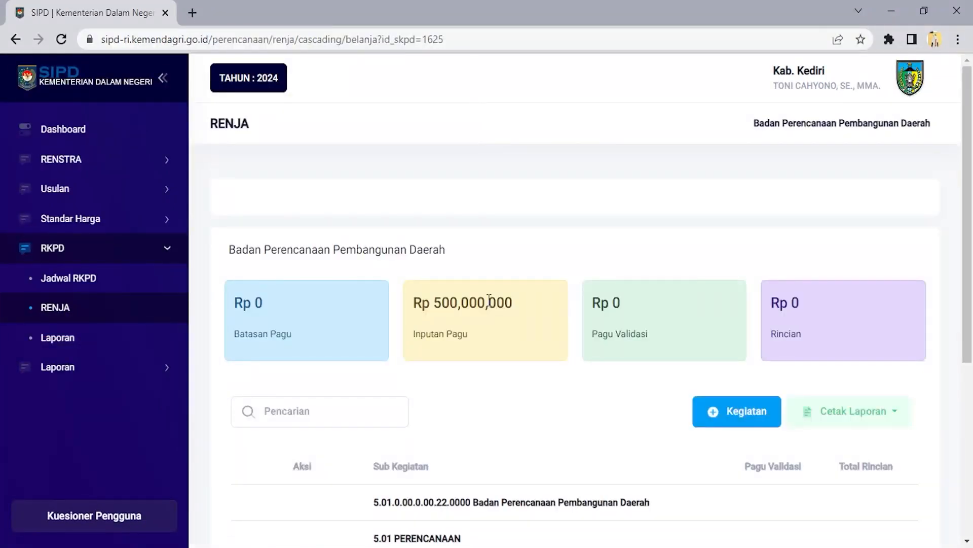
pyautogui.scroll(-5, 459, 300)
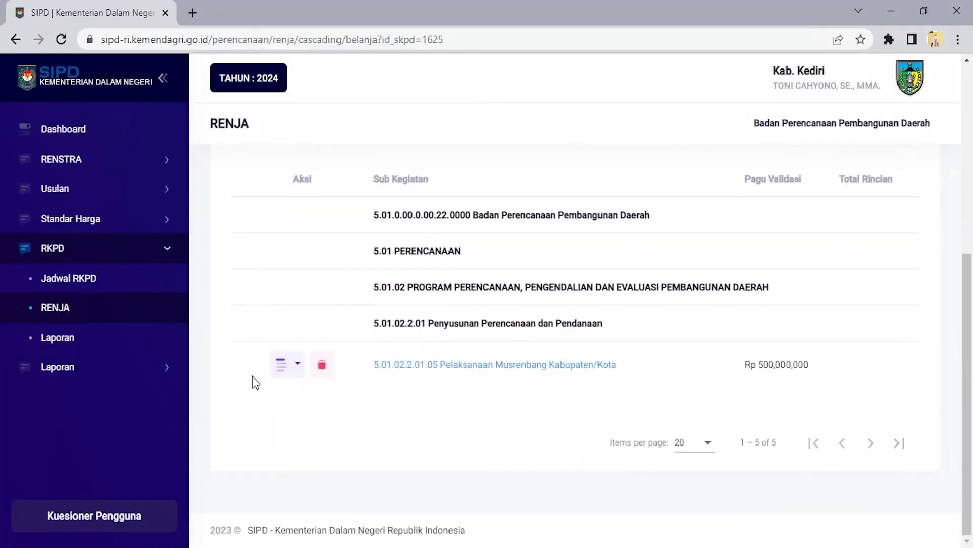
pyautogui.click(296, 371)
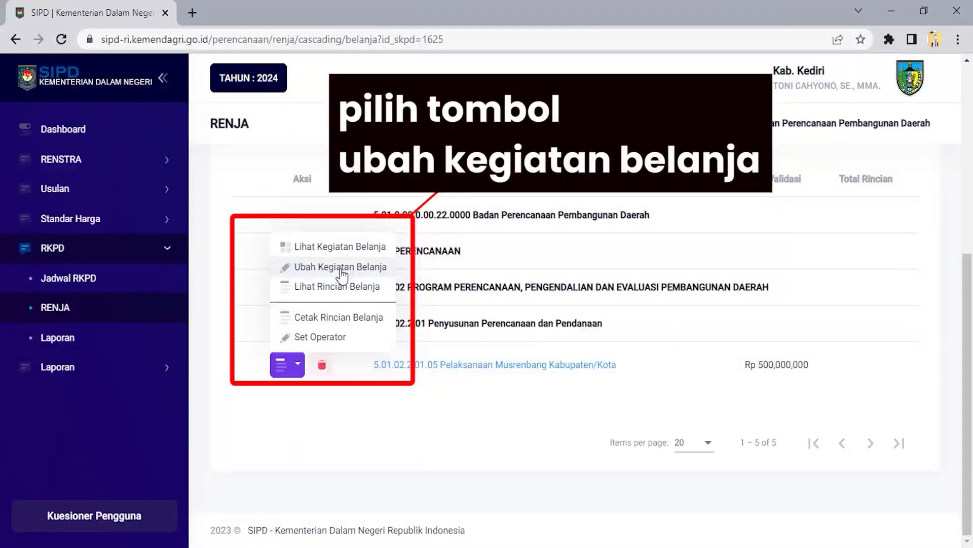
pyautogui.click(341, 268)
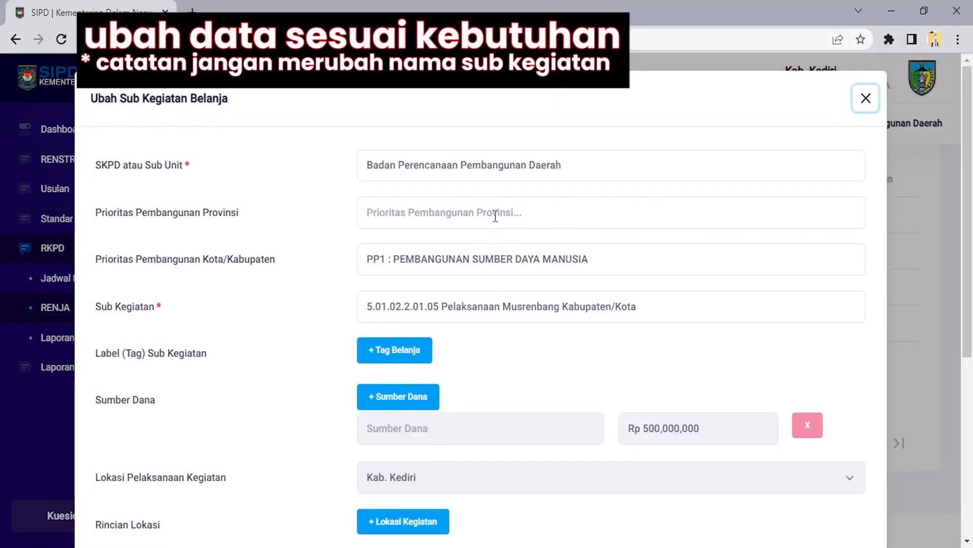
# Set Prioritas Pembangunan Provinsi to PP2 - Penguatan Konektivitas Antar Wilayah dalam Upaya Pemerataan Hasil Pembangunan.
pyautogui.click(495, 216)
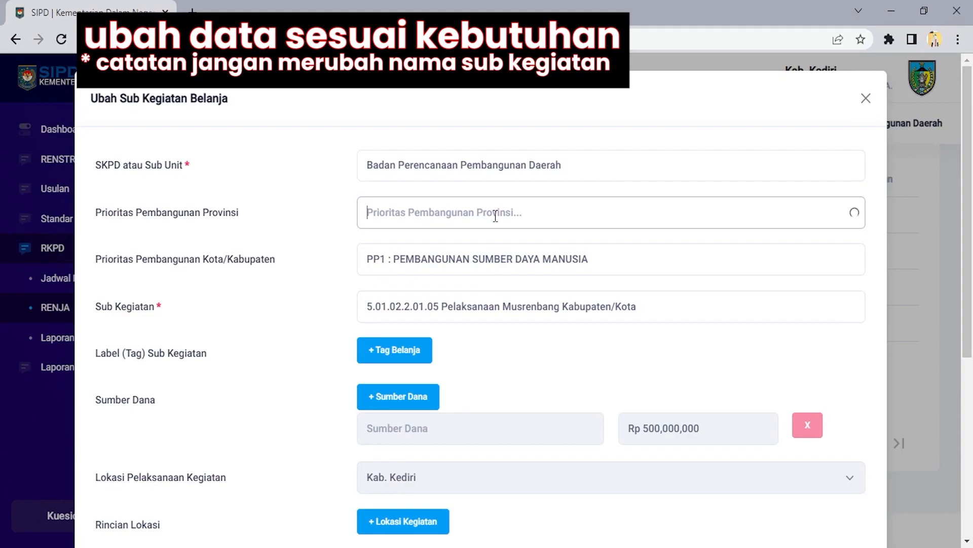
pyautogui.click(596, 165)
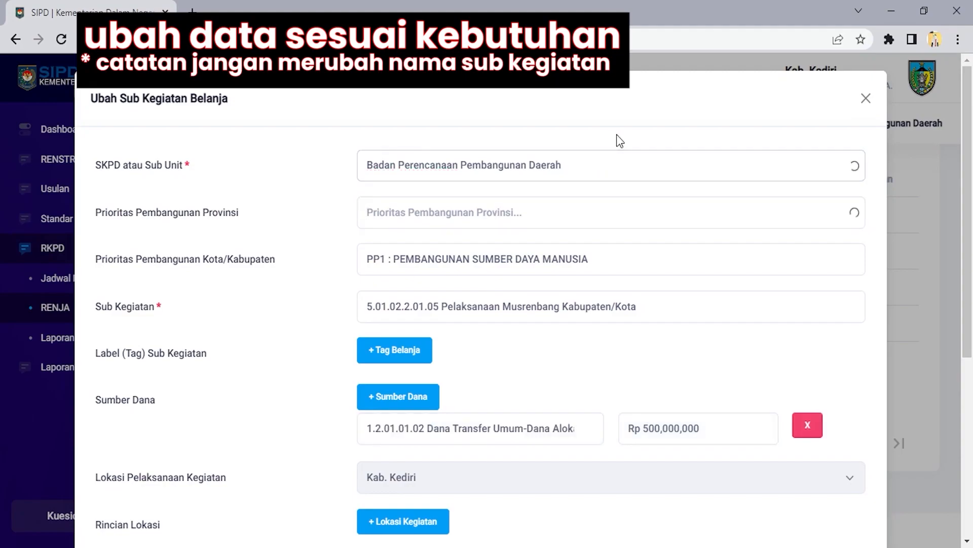
pyautogui.click(558, 213)
pyautogui.scroll(-1, 502, 218)
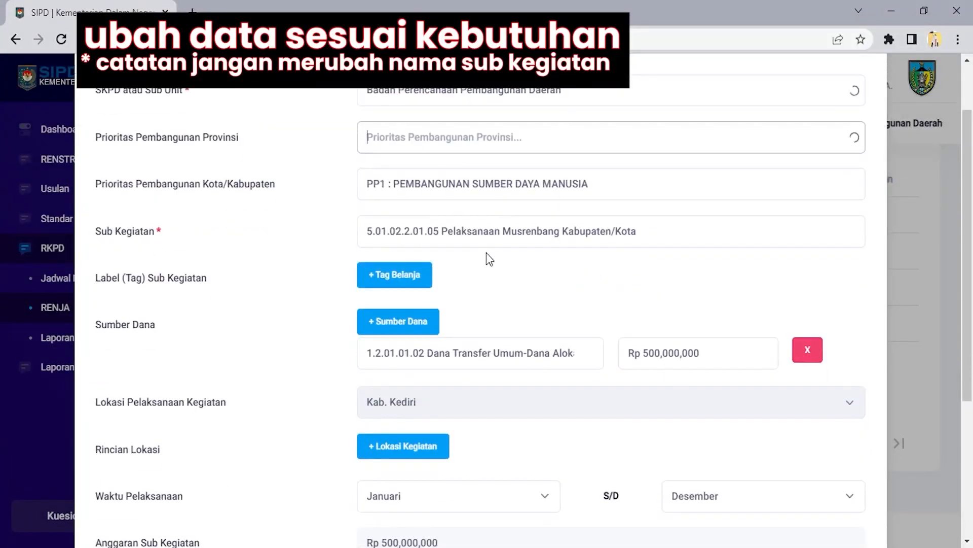
pyautogui.scroll(1, 487, 253)
pyautogui.click(489, 217)
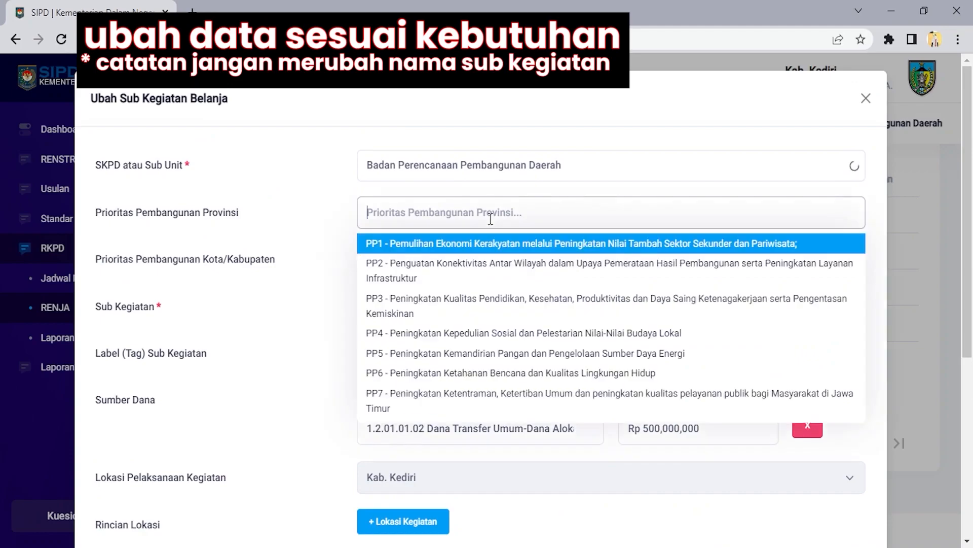
pyautogui.click(462, 269)
# Set the Sumber Dana amount for Dana Transfer Umum to Rp 550,000,000.
pyautogui.scroll(-1, 516, 251)
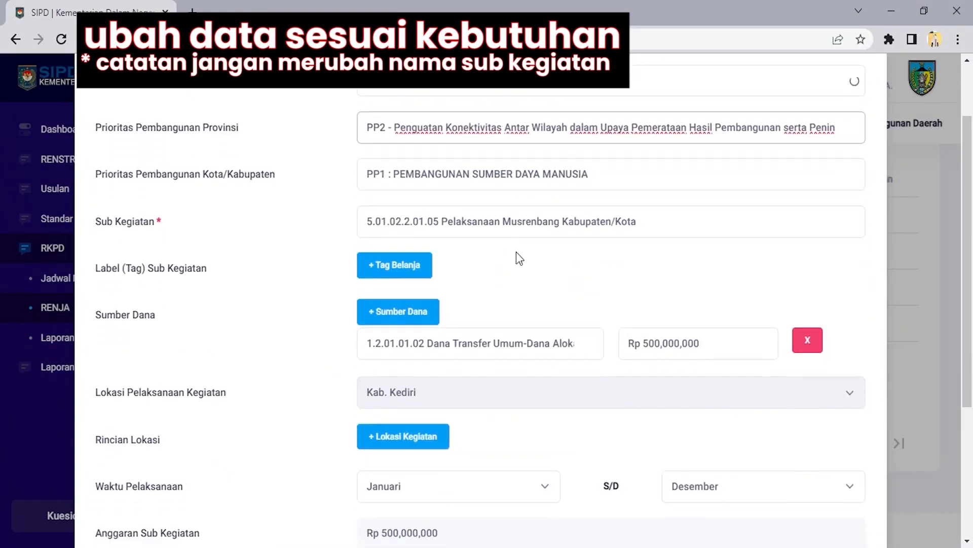
pyautogui.scroll(-1, 517, 252)
pyautogui.click(737, 276)
pyautogui.scroll(-1, 698, 286)
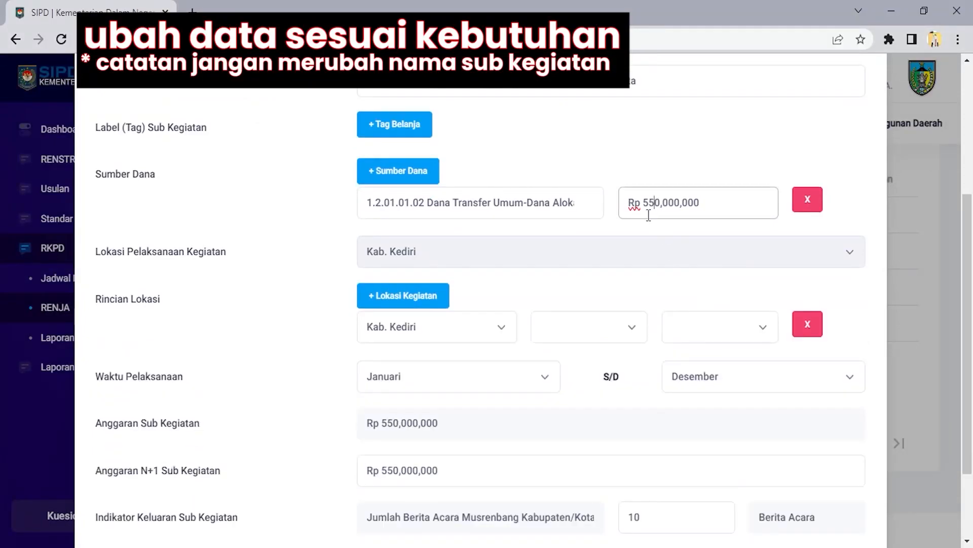
# Change the Indikator Keluaran Sub Kegiatan target to 20 Berita Acara, keeping Kab. Kediri in Rincian Lokasi.
pyautogui.scroll(-1, 502, 228)
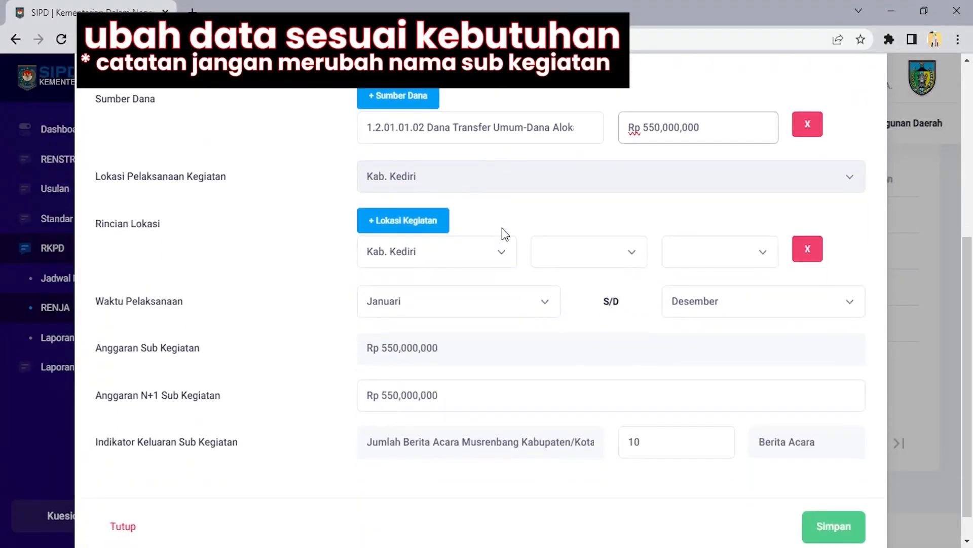
pyautogui.click(482, 255)
pyautogui.click(481, 254)
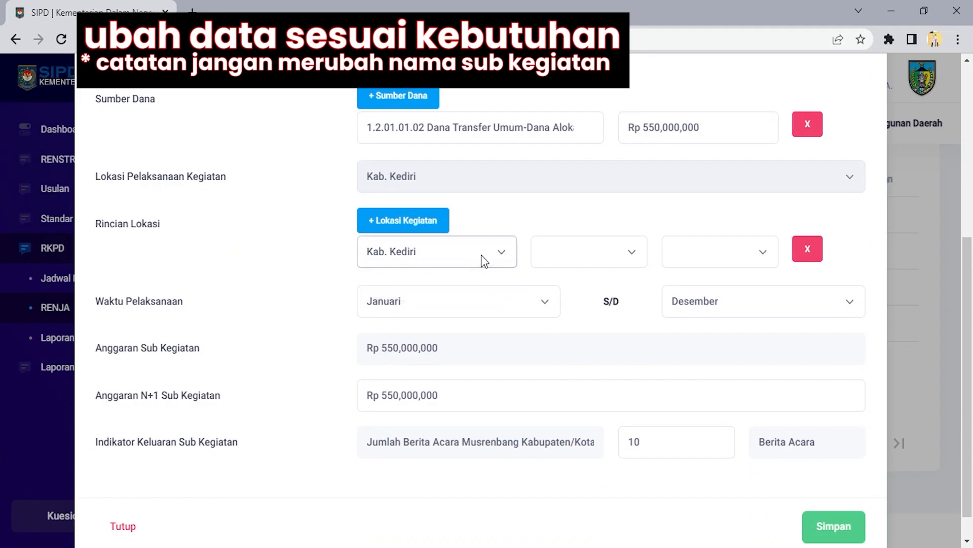
pyautogui.scroll(-1, 484, 264)
pyautogui.click(658, 411)
pyautogui.press('BackSpace')
pyautogui.press('BackSpace')
pyautogui.write('2.')
pyautogui.write('0')
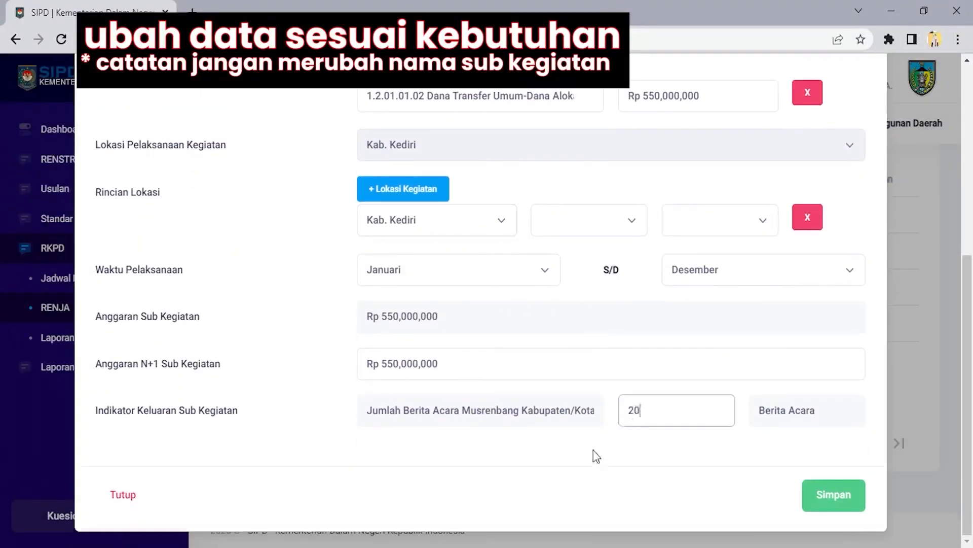
# Review the edited fields in Ubah Sub Kegiatan Belanja and save the changes.
pyautogui.scroll(4, 573, 439)
pyautogui.scroll(2, 572, 435)
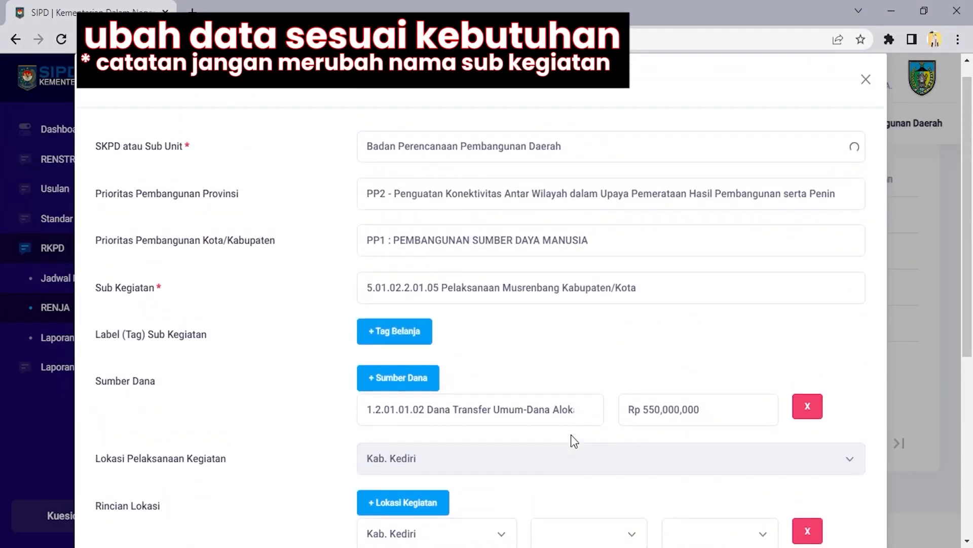
pyautogui.scroll(-1, 584, 371)
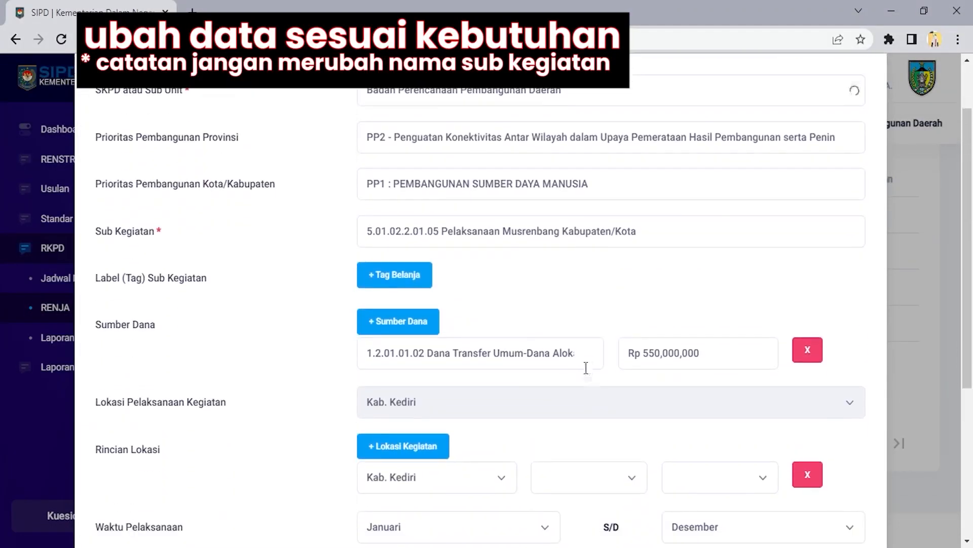
pyautogui.scroll(-1, 583, 371)
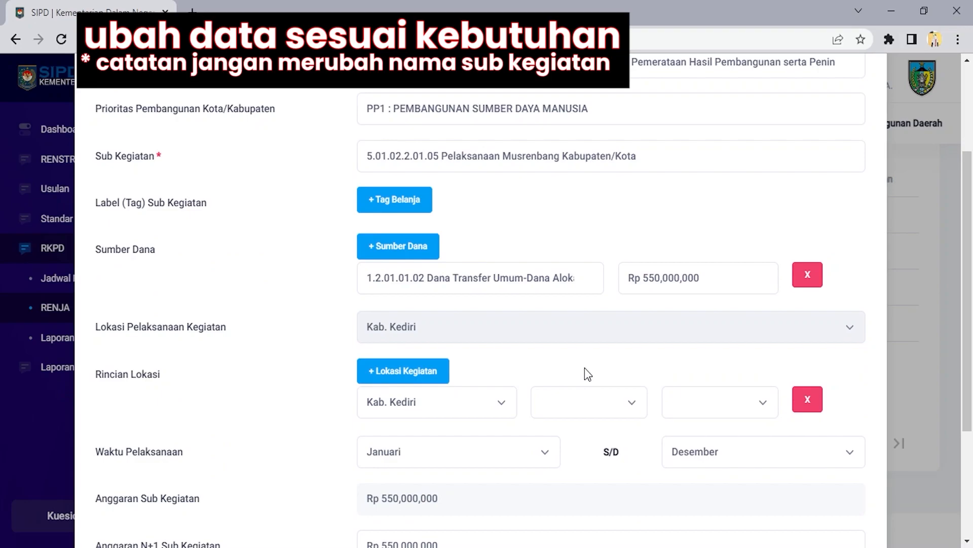
pyautogui.scroll(1, 593, 343)
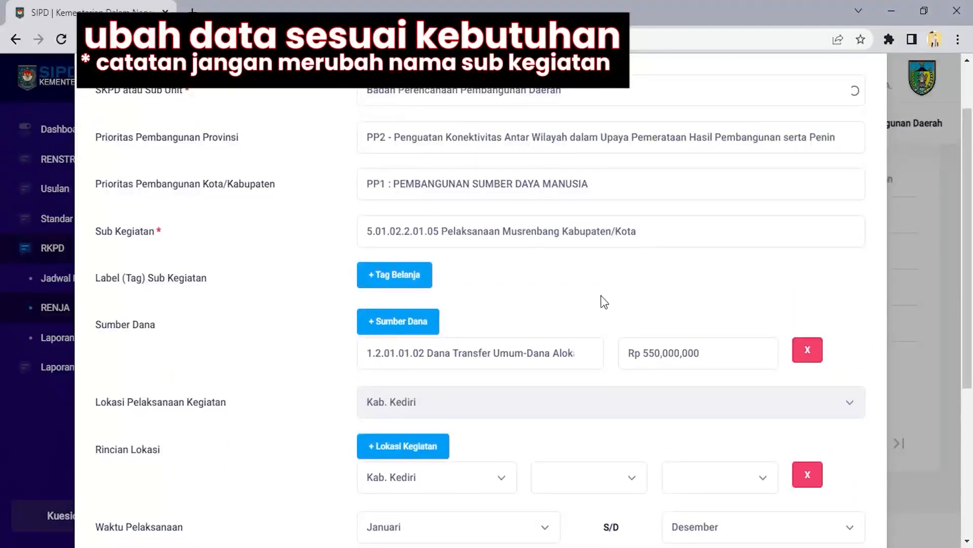
pyautogui.scroll(-3, 558, 317)
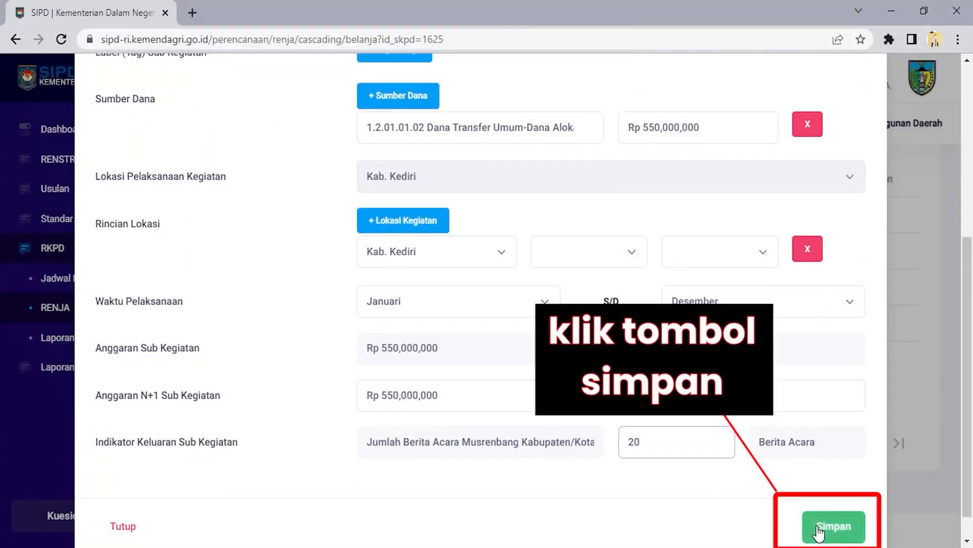
pyautogui.click(820, 528)
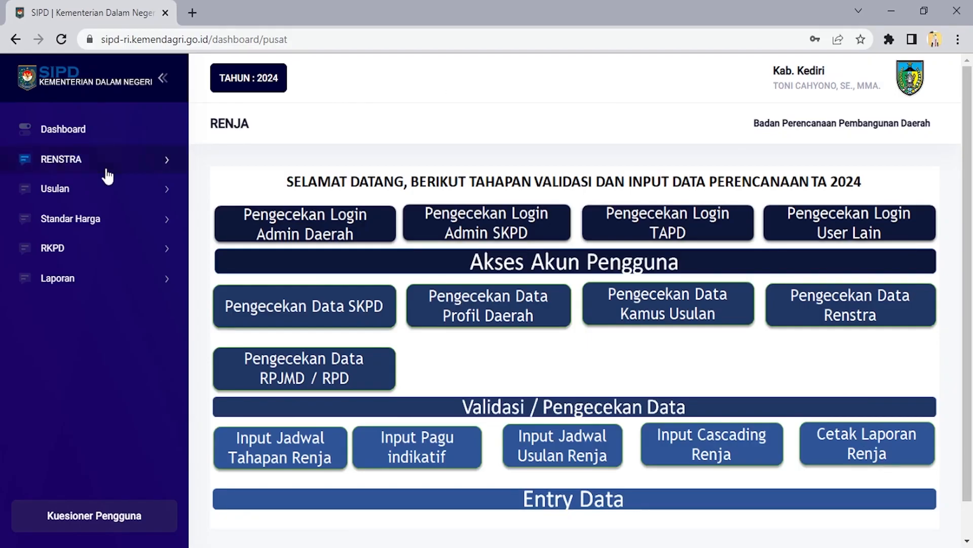
# Return to the RKPD RENJA list and request deletion of sub kegiatan 5.01.02.2.01.05 Pelaksanaan Musrenbang Kabupaten/Kota.
pyautogui.click(124, 258)
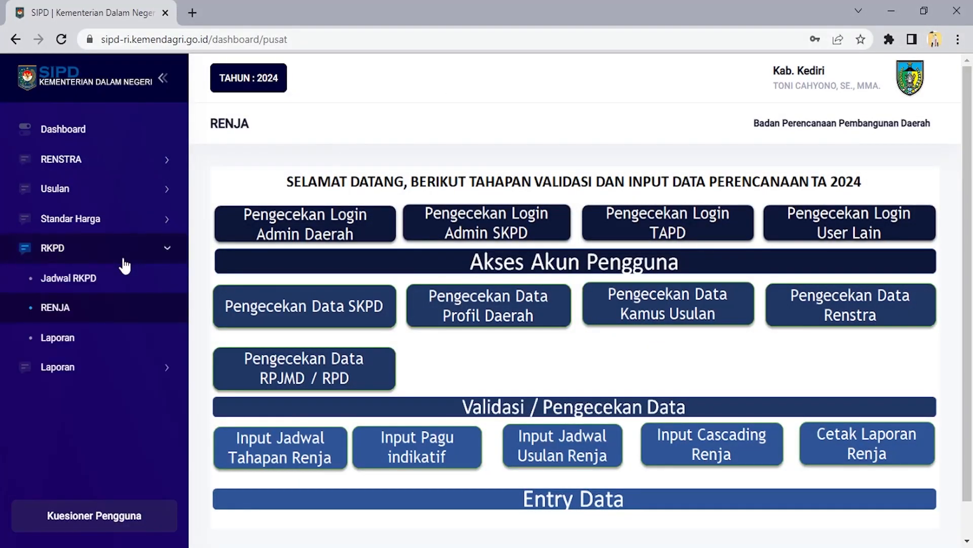
pyautogui.click(67, 312)
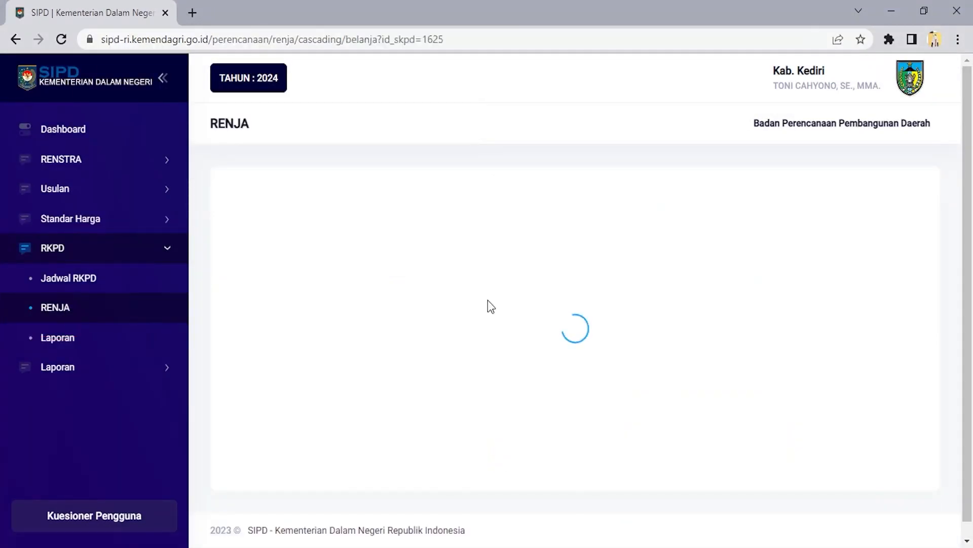
pyautogui.scroll(-4, 493, 276)
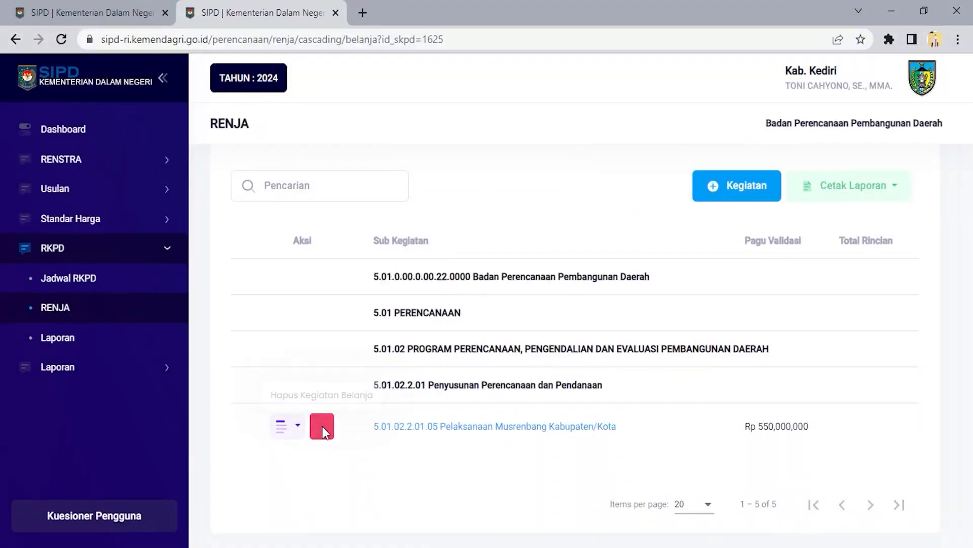
pyautogui.click(323, 429)
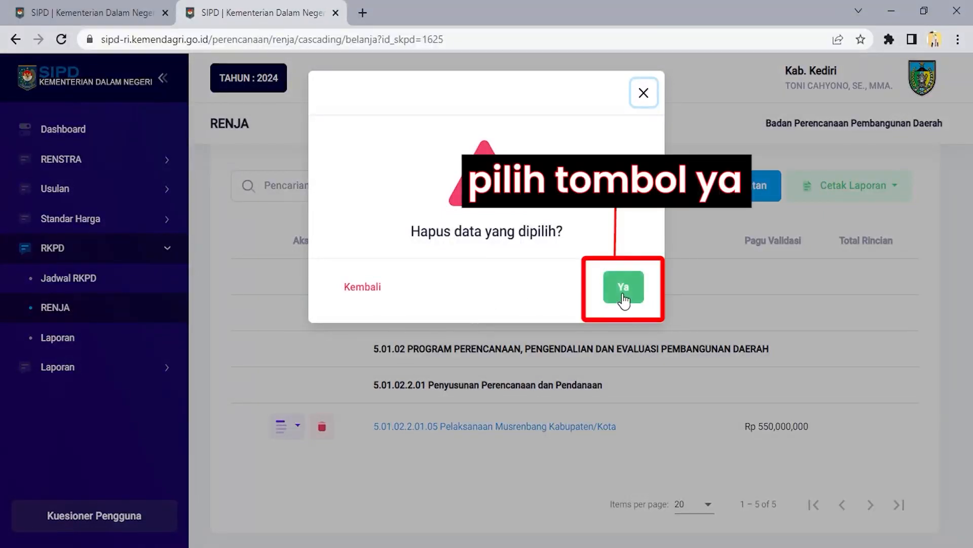